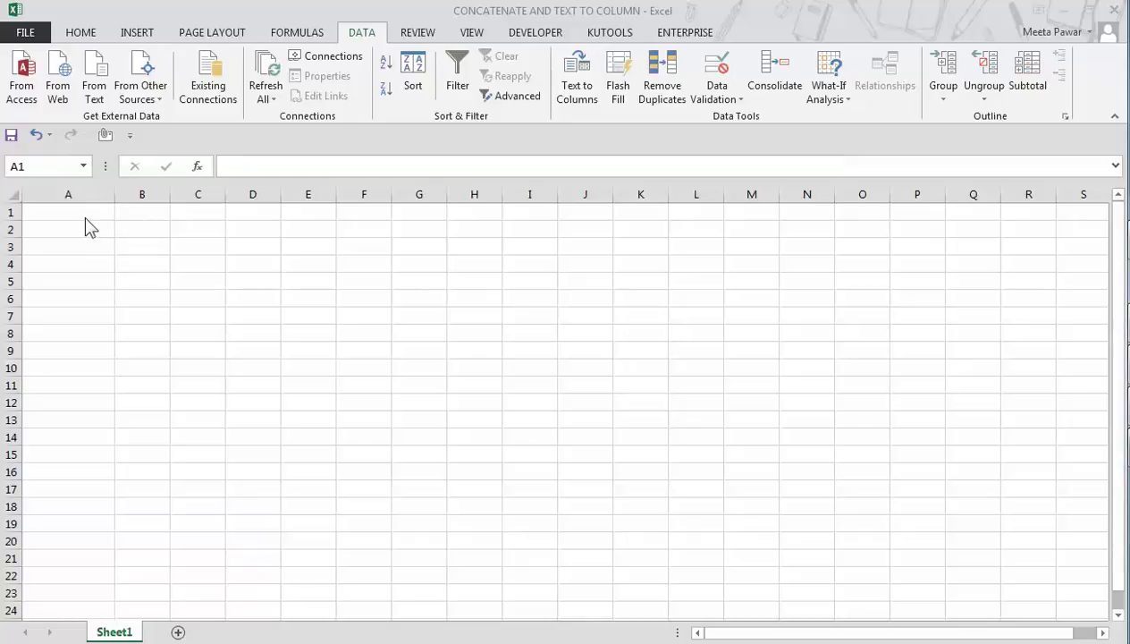
Enter "Maths Subject" in cell A1
drag(103, 214, 103, 263)
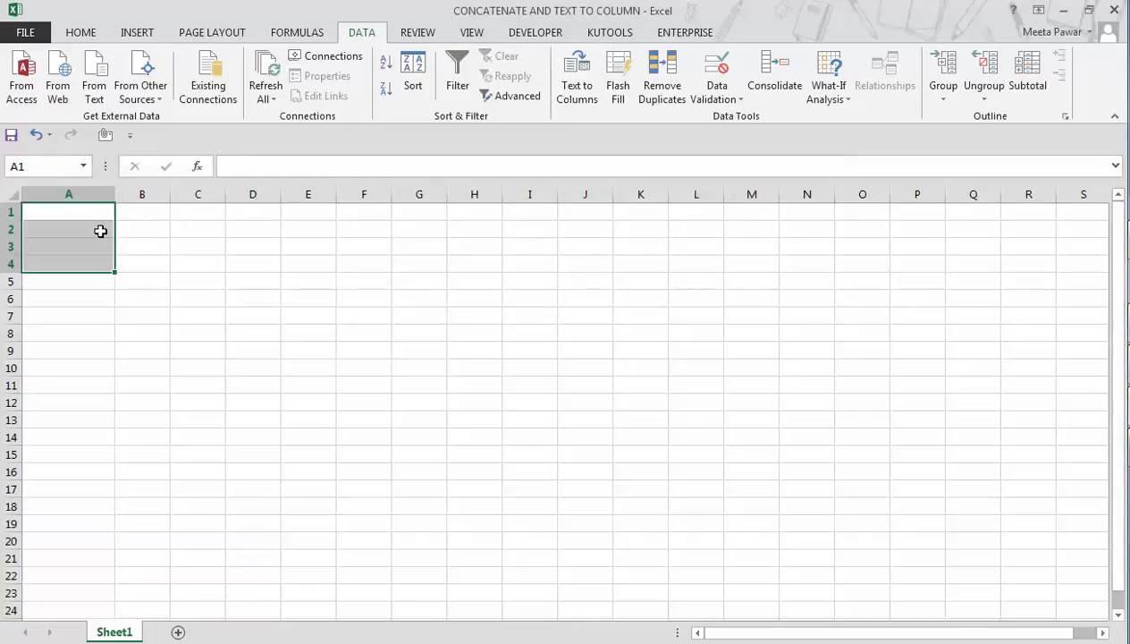
click(88, 215)
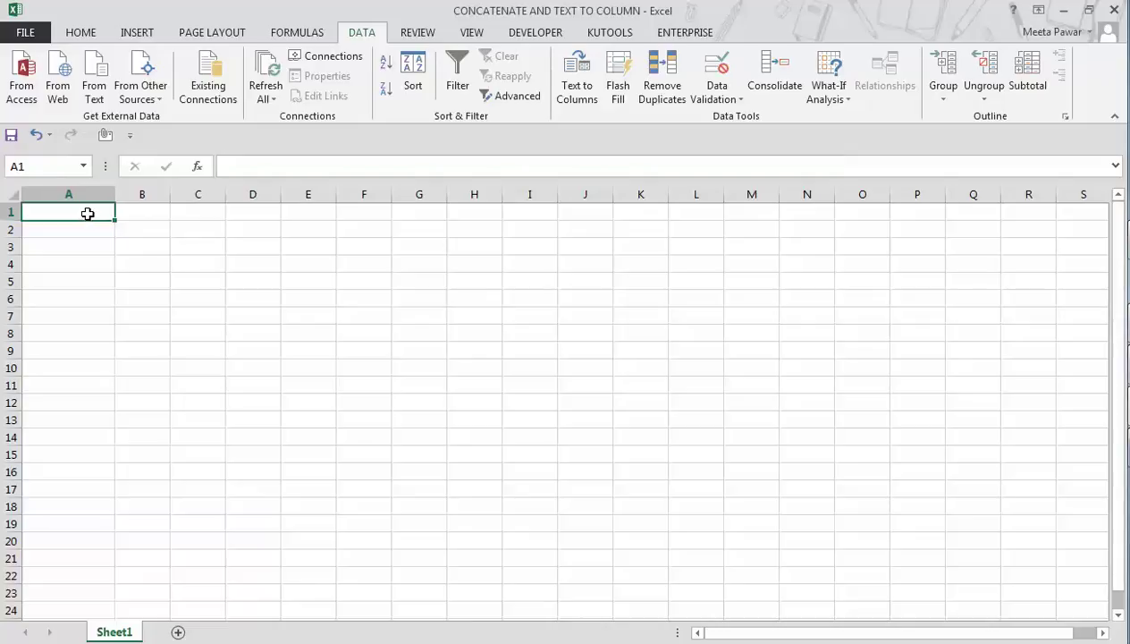
text(Mathaq)
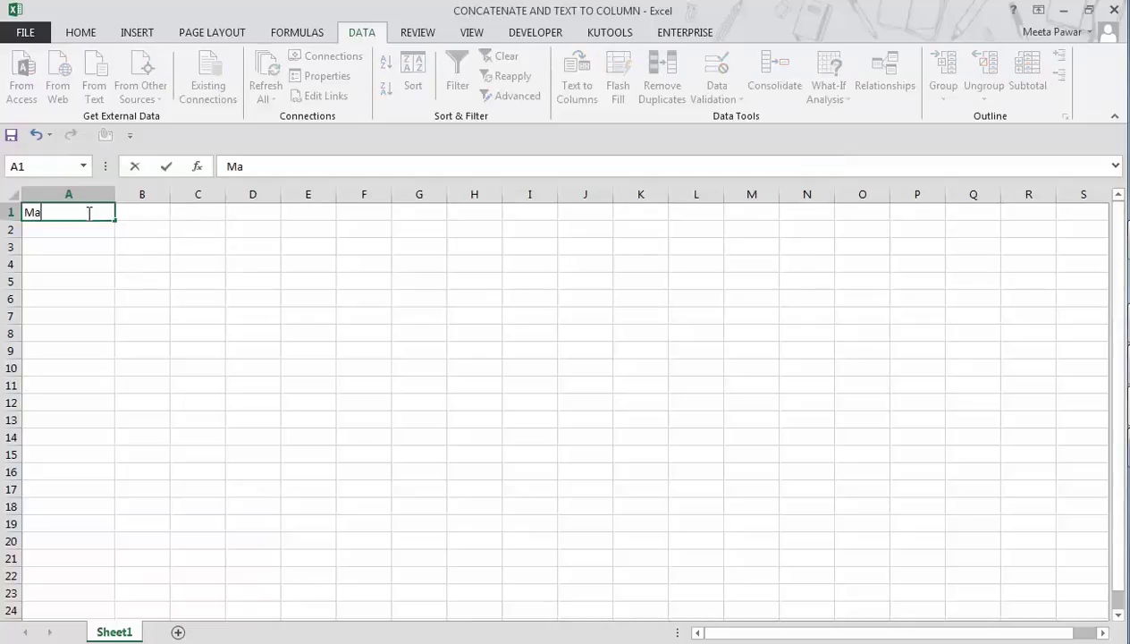
key(BackSpace)
key(BackSpace)
text(s Subject)
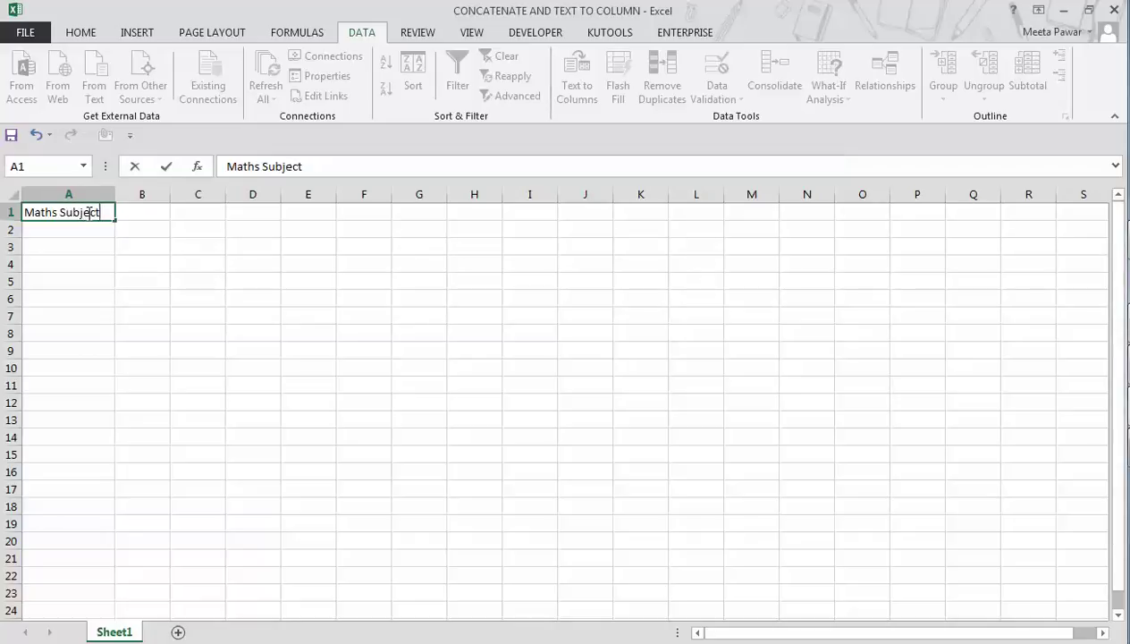
key(Return)
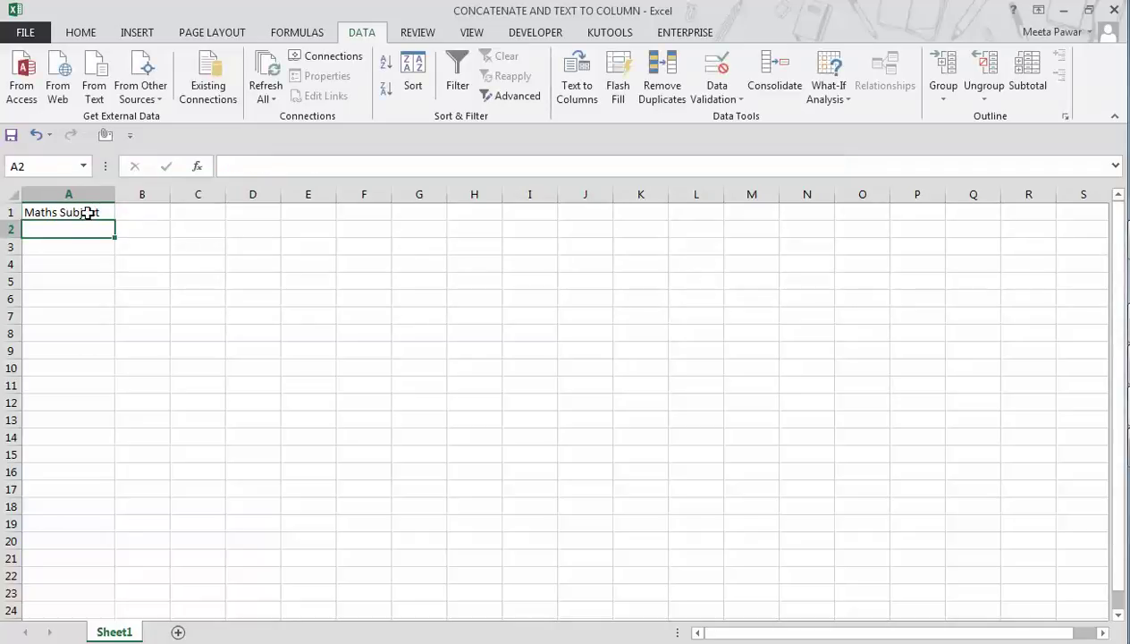
Enter "English Literature" in cell A2 and "Biology Subject" in cell A3
text(Engl)
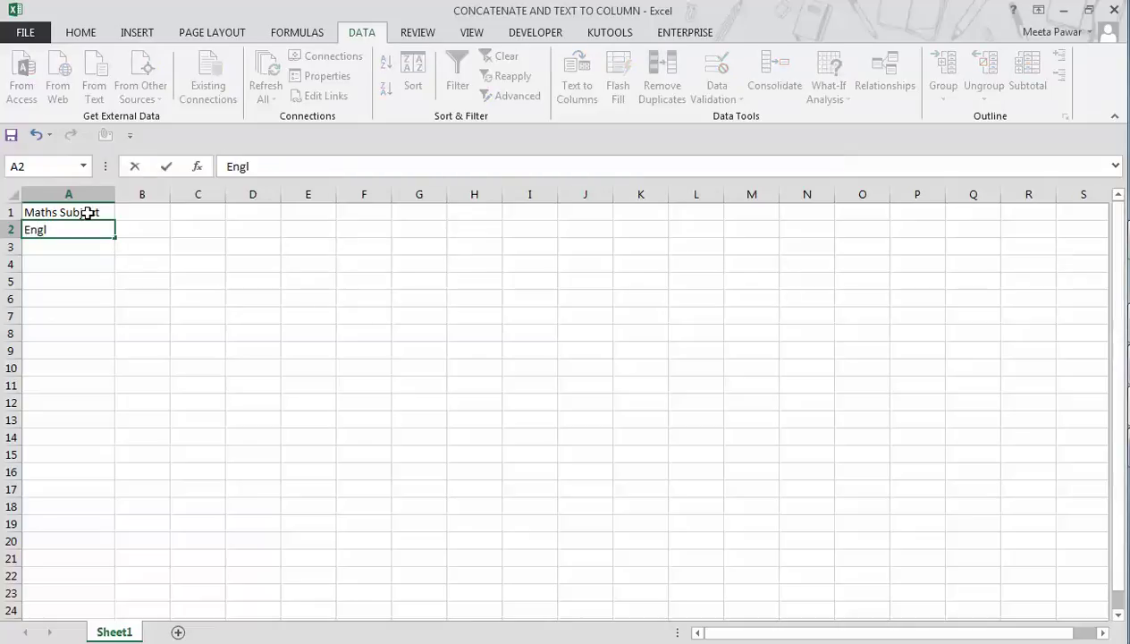
text(ish Literature)
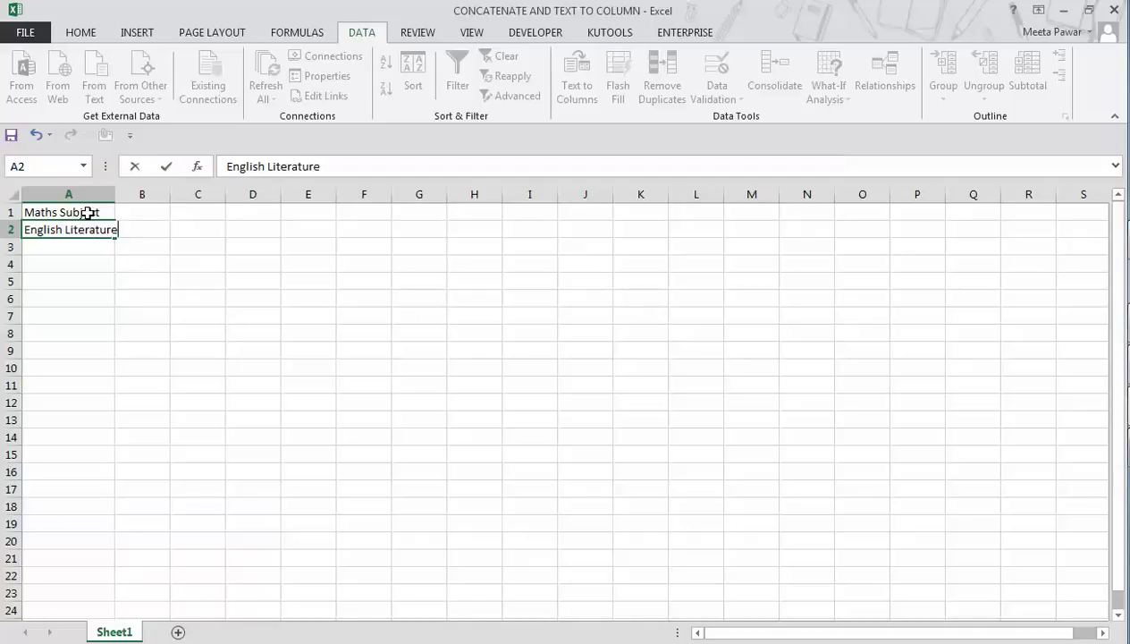
key(Return)
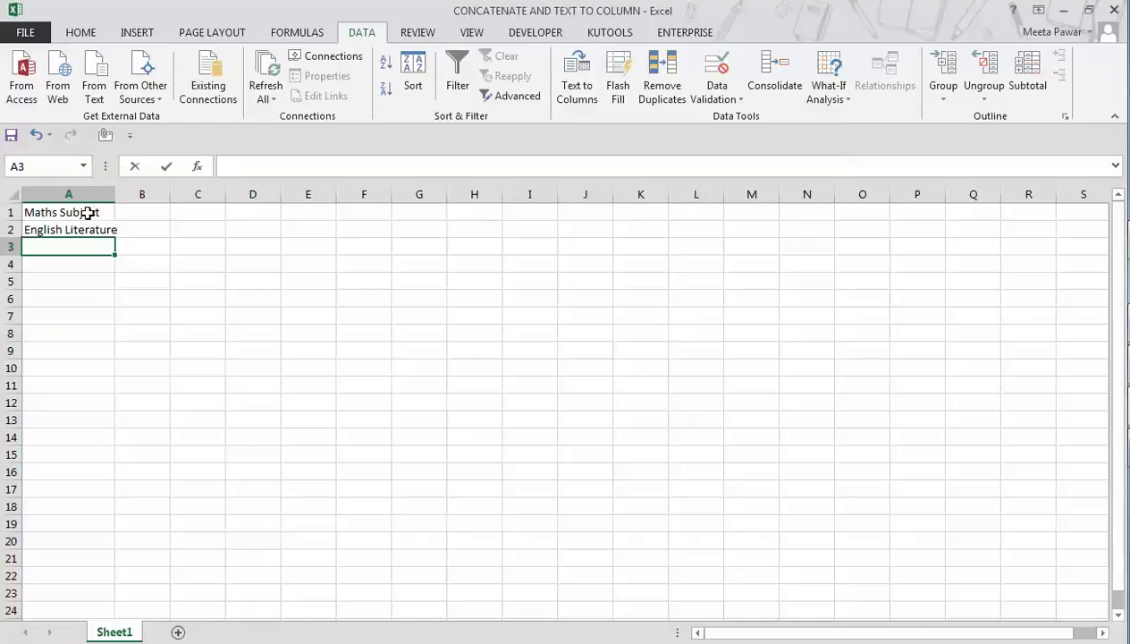
text(Biology S)
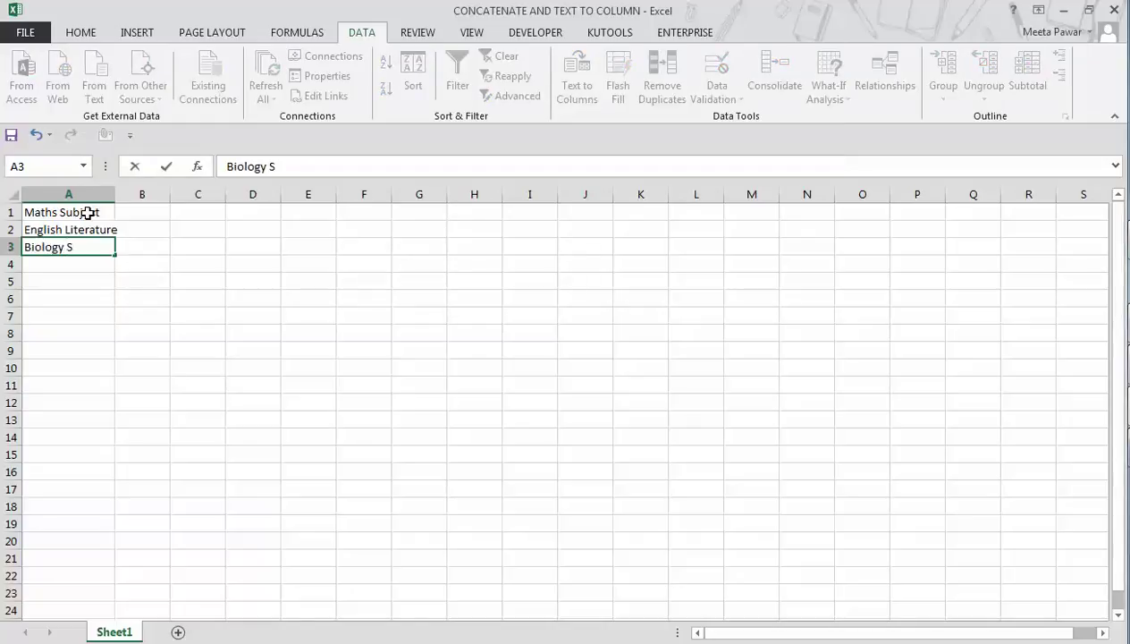
text(ubject)
key(Return)
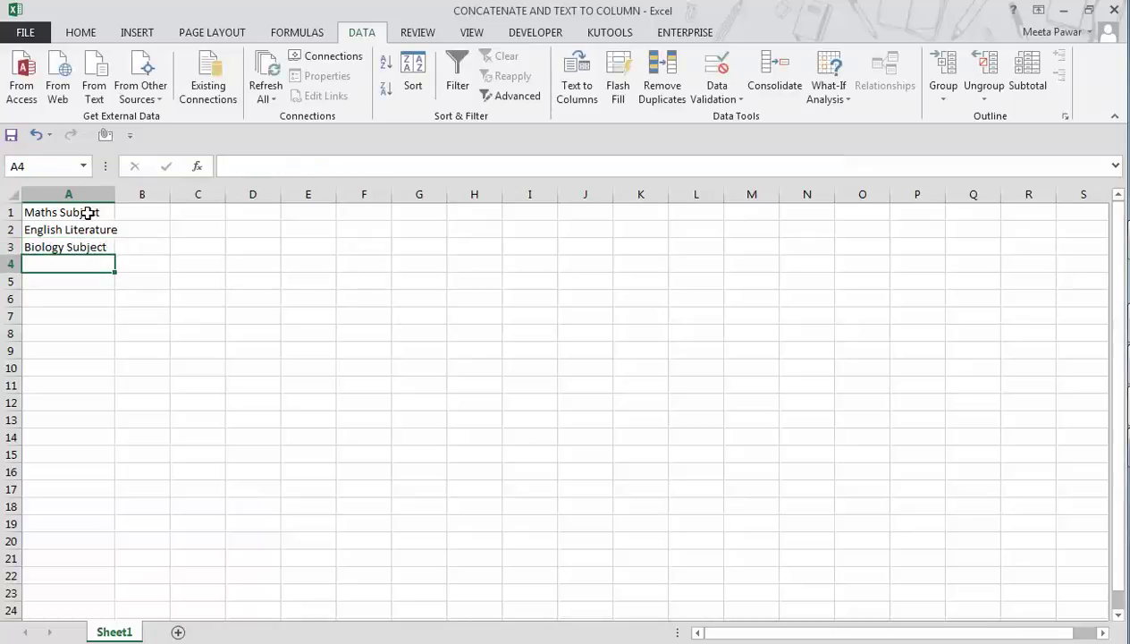
Enter "History Lecture" in cell A4 and auto-fit the width of column A to its text
text(Hist)
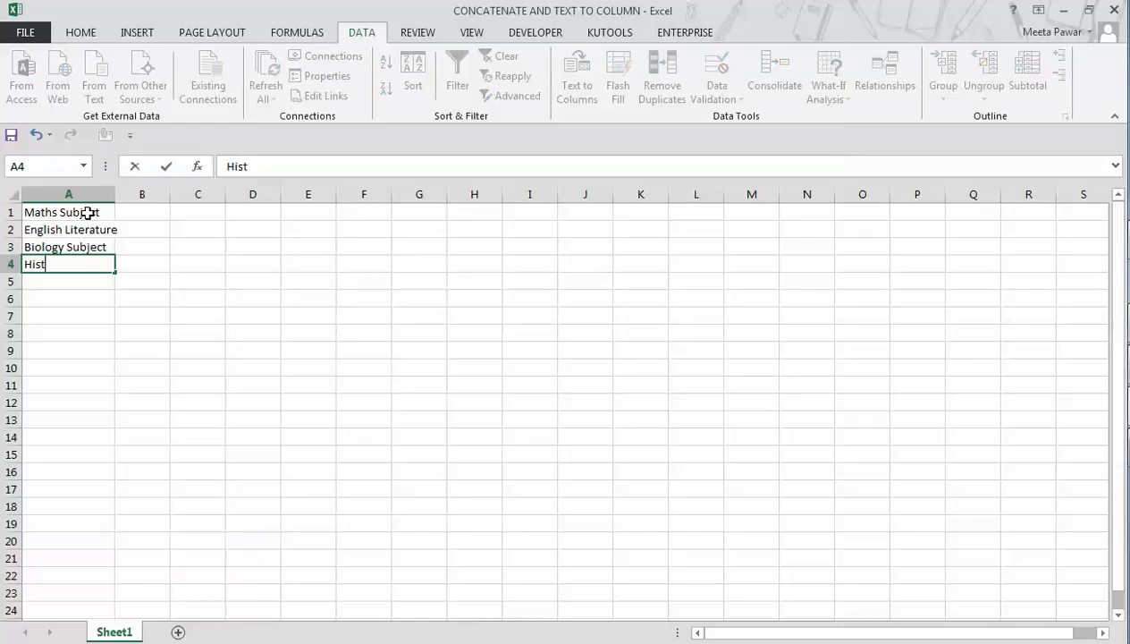
text(ory Lecture)
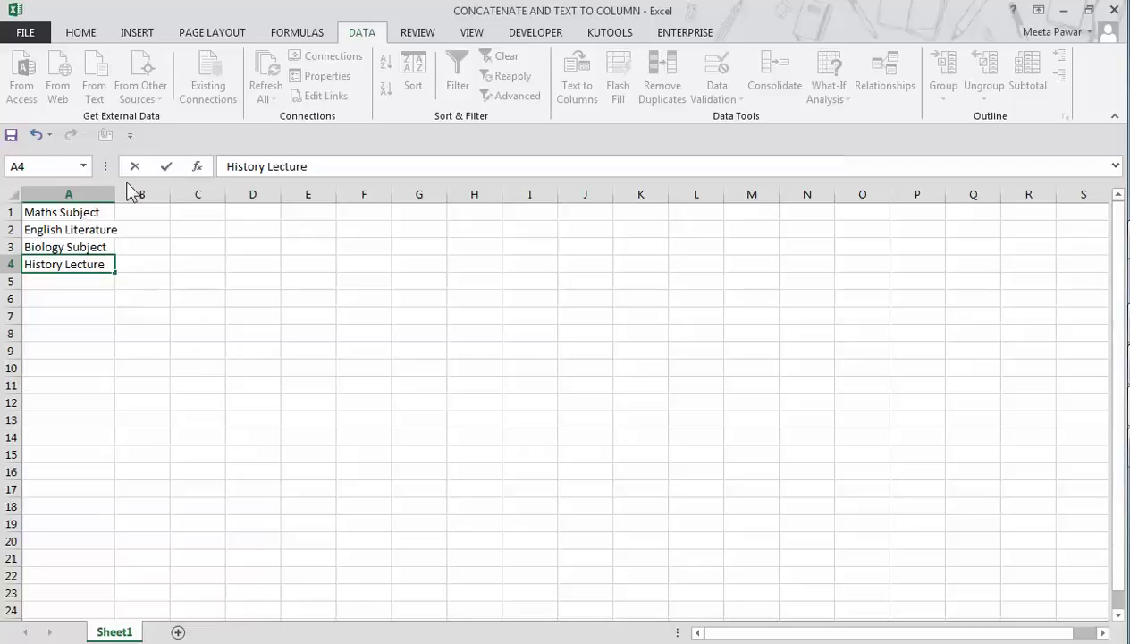
double_click(115, 193)
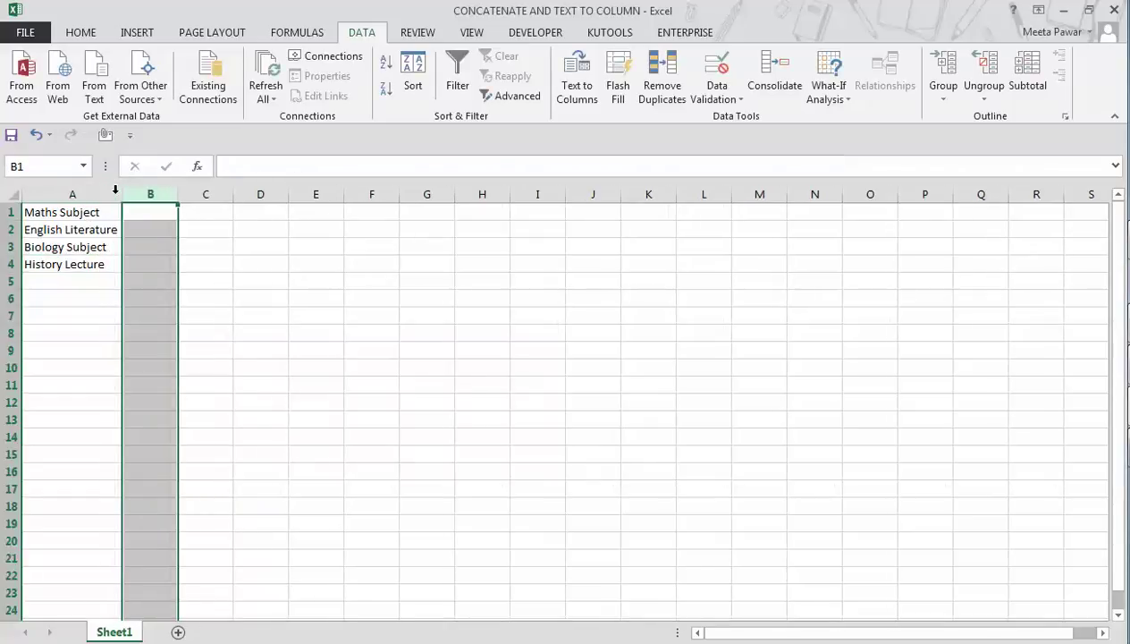
click(205, 298)
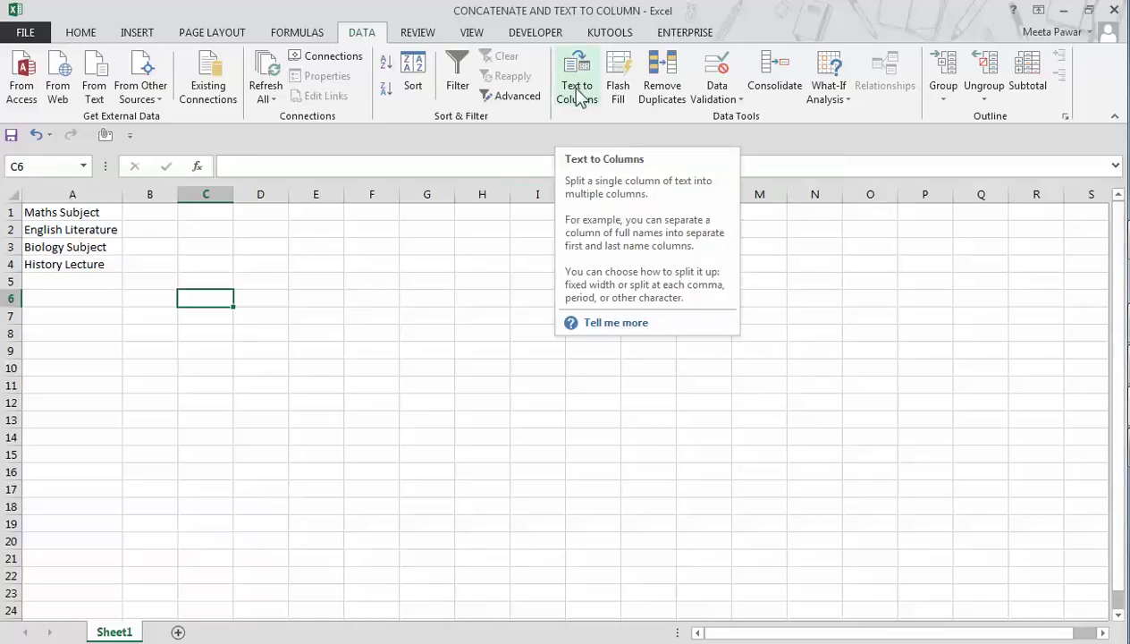
Split column A with Text to Columns as delimited data, using the space delimiter, General format and destination $A$1
click(74, 193)
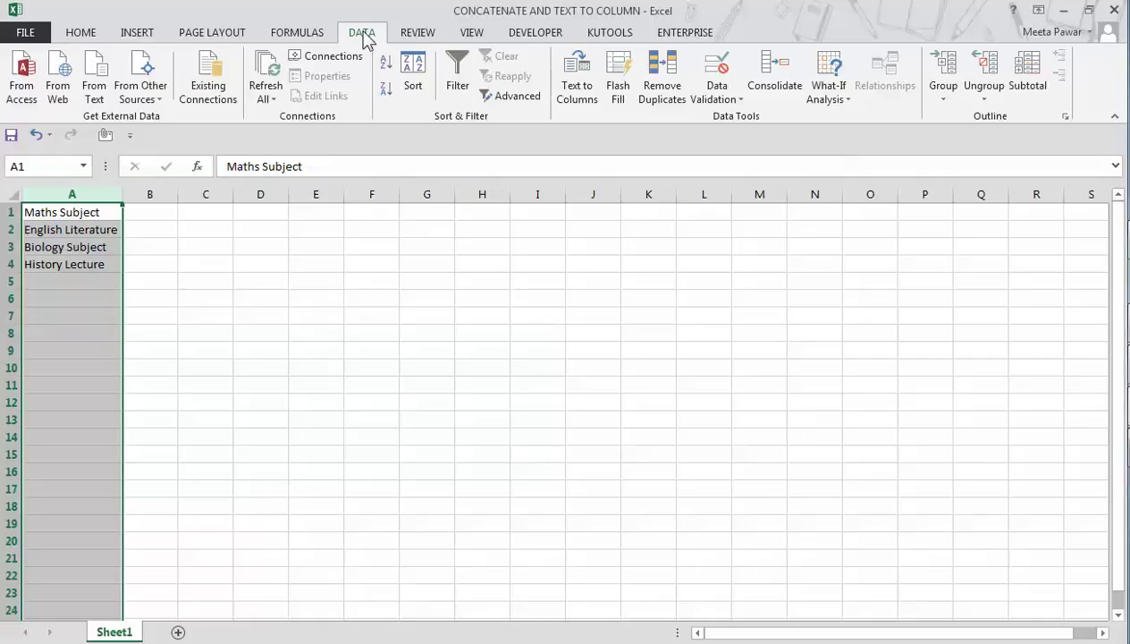
click(576, 81)
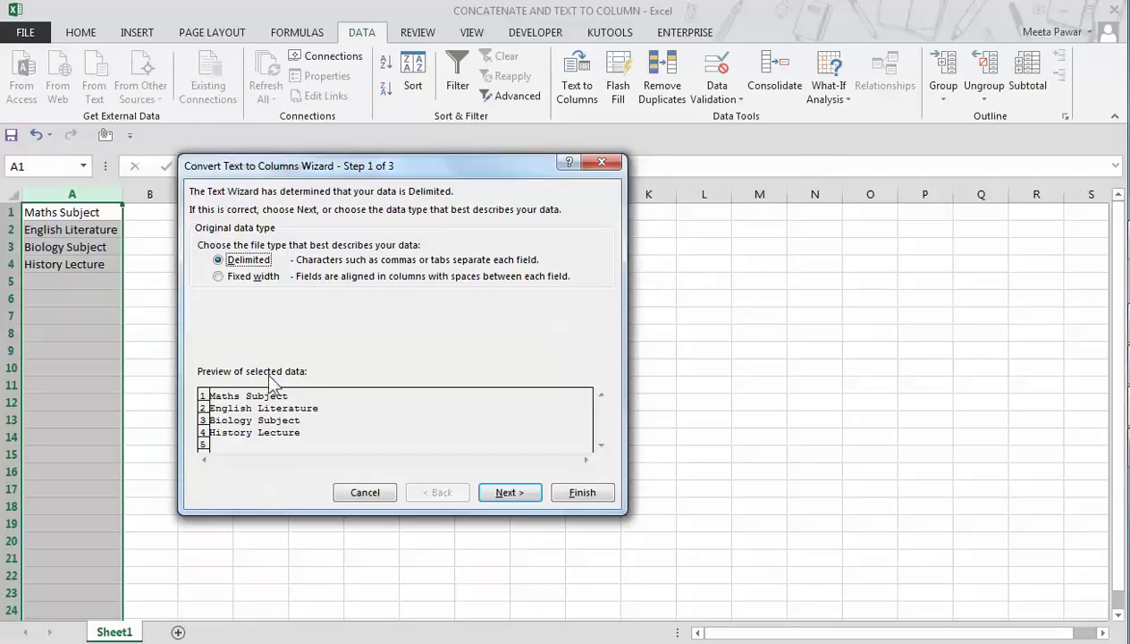
click(506, 493)
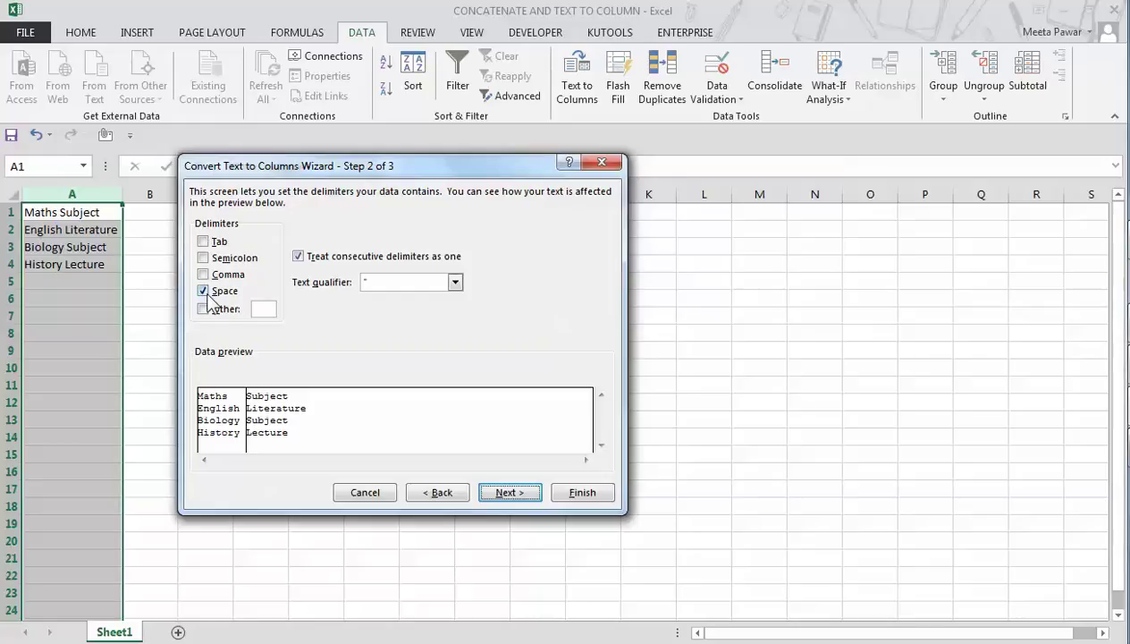
click(499, 496)
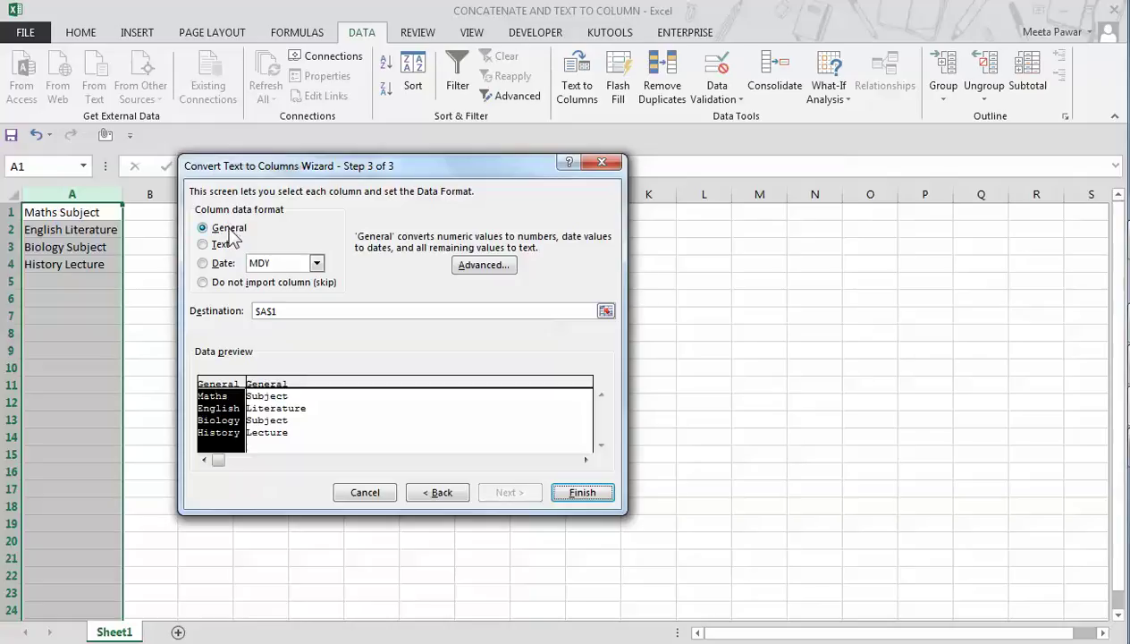
click(567, 494)
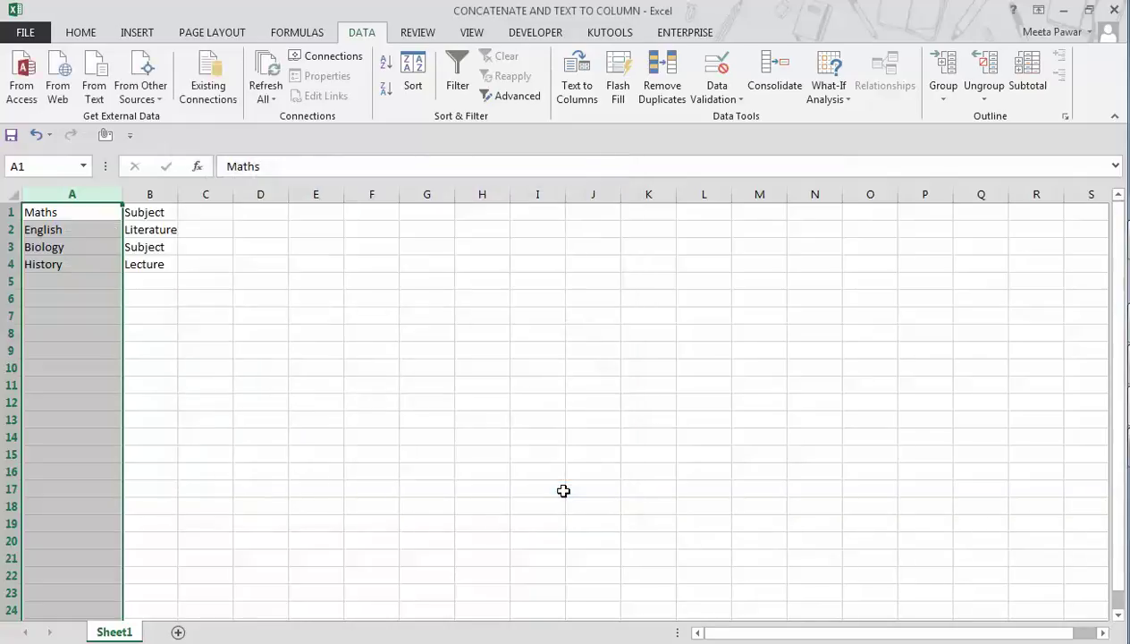
click(174, 298)
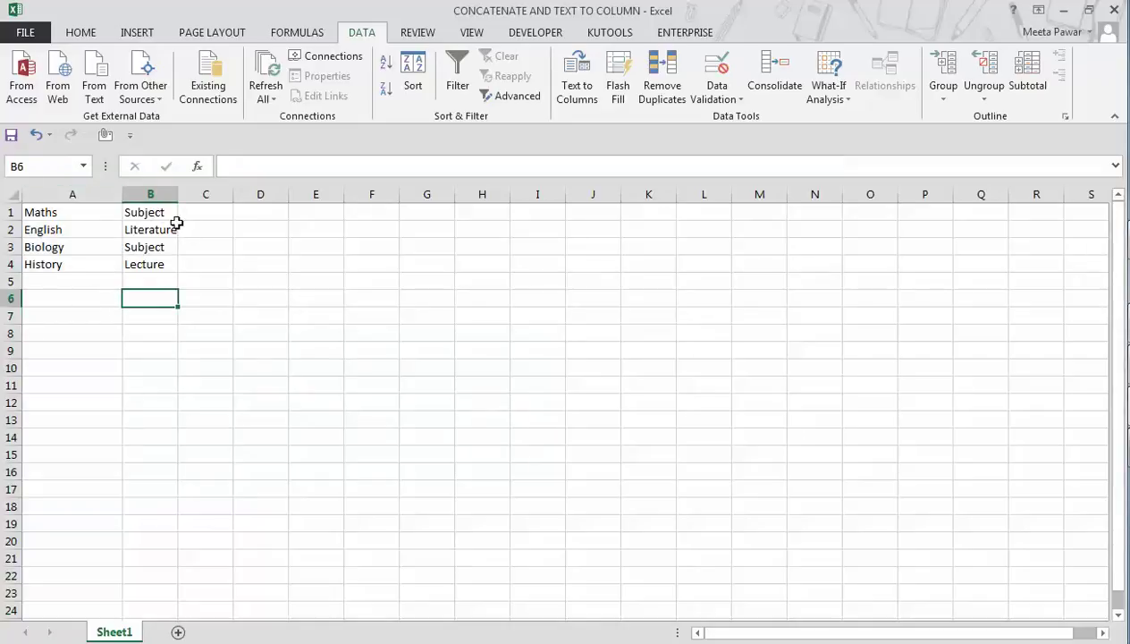
click(335, 213)
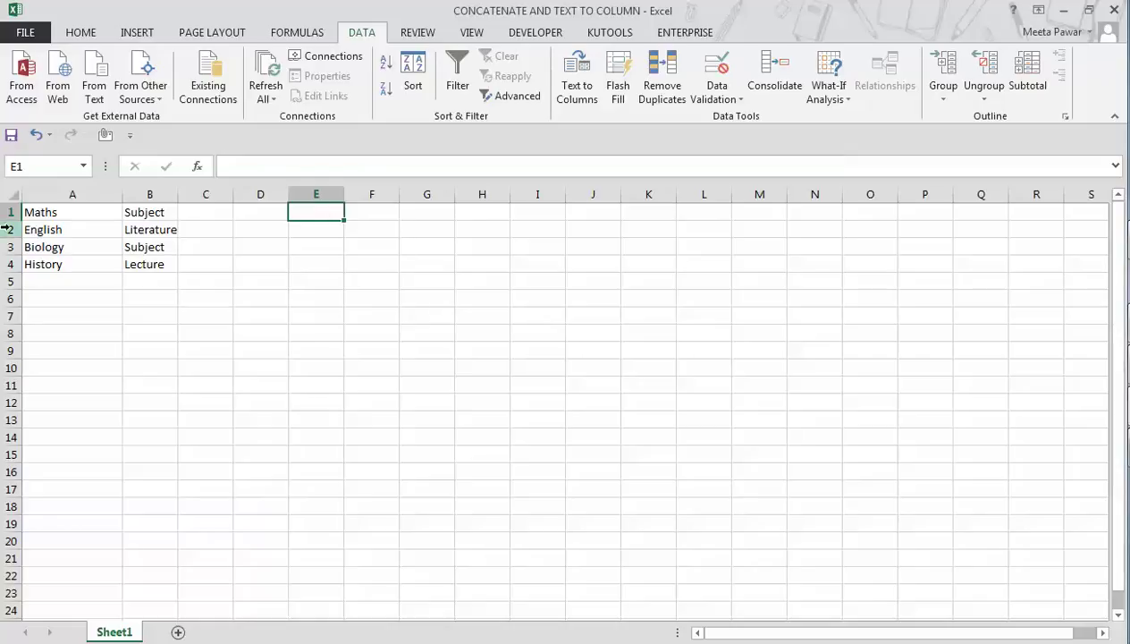
click(81, 212)
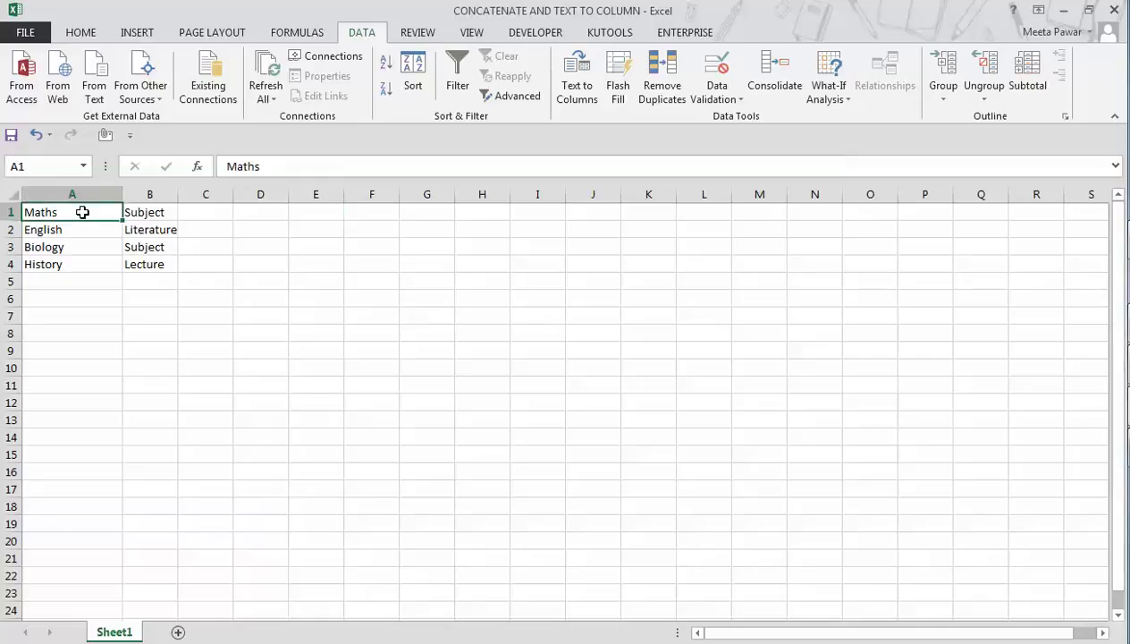
click(158, 231)
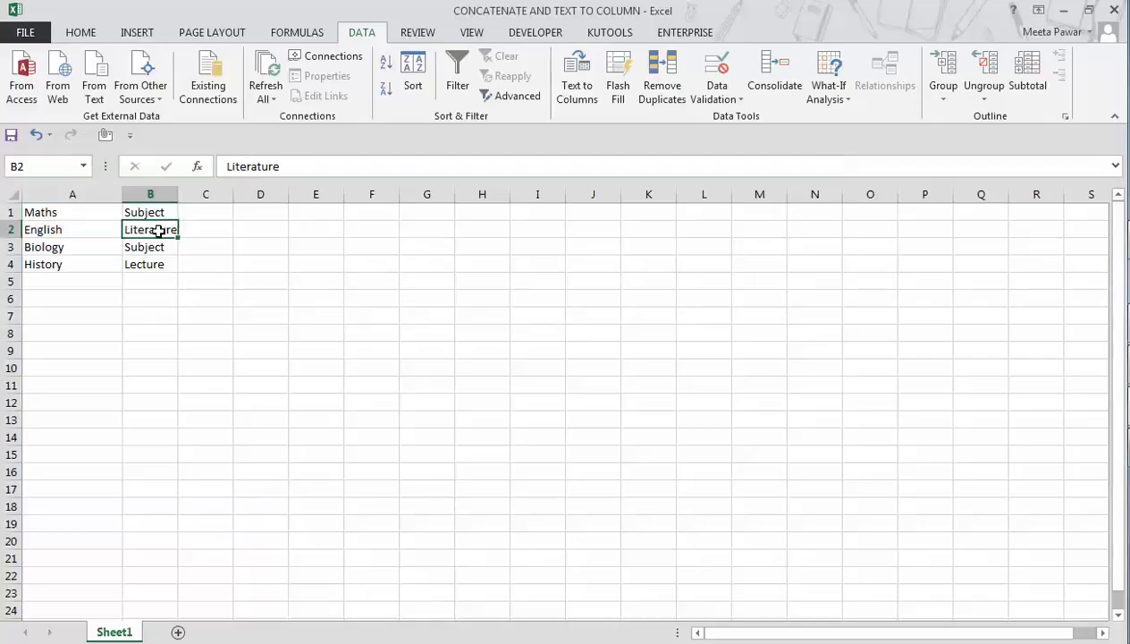
click(69, 211)
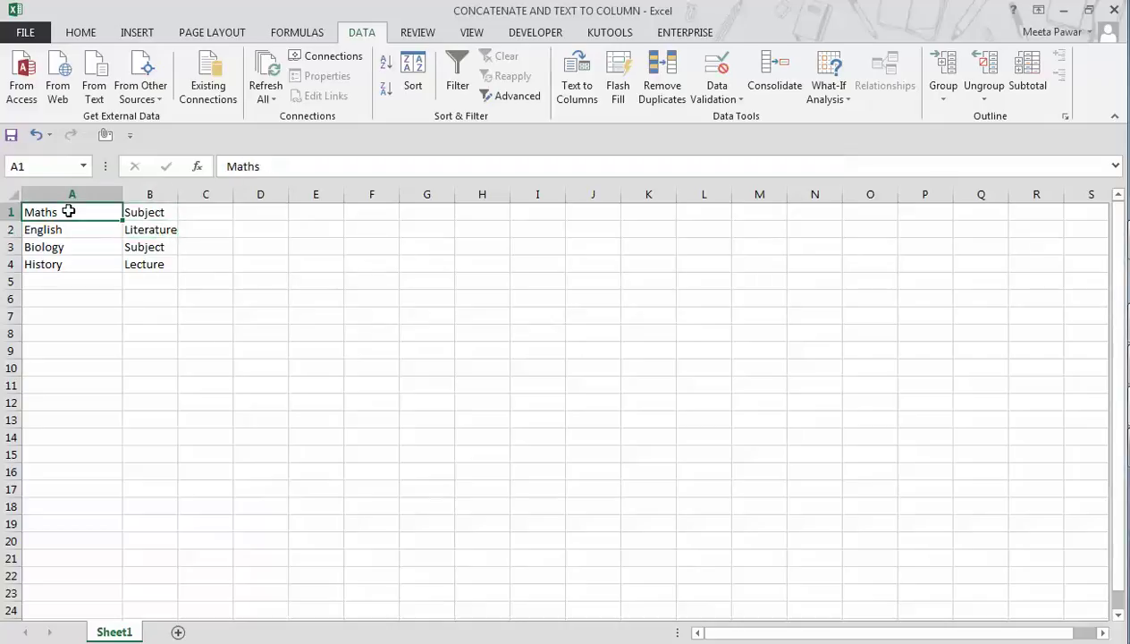
click(138, 262)
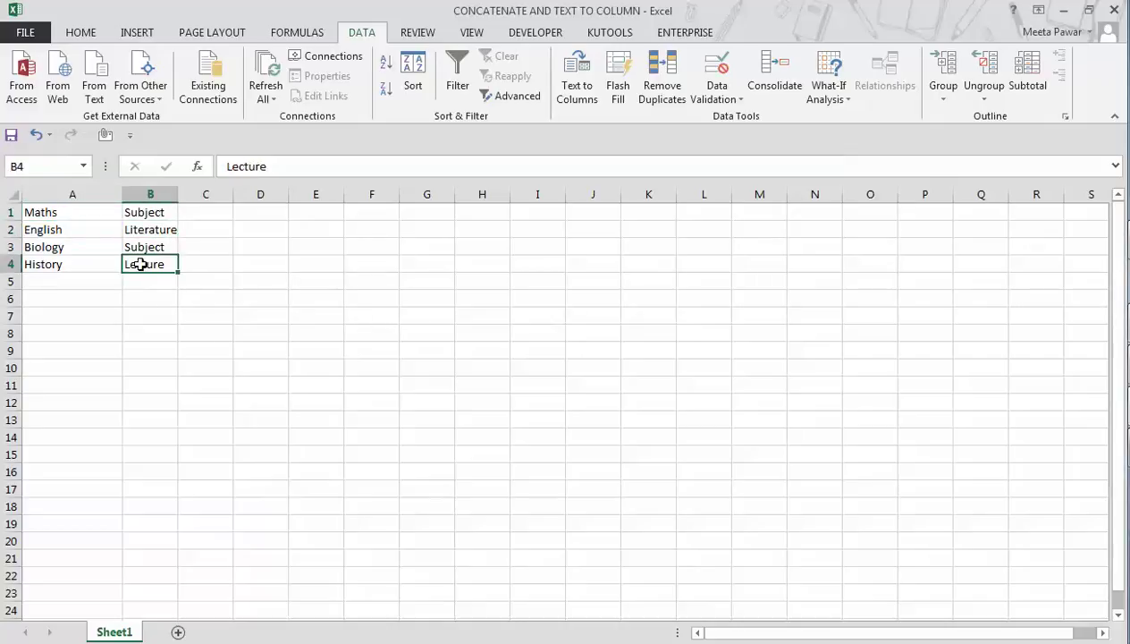
click(93, 211)
click(130, 211)
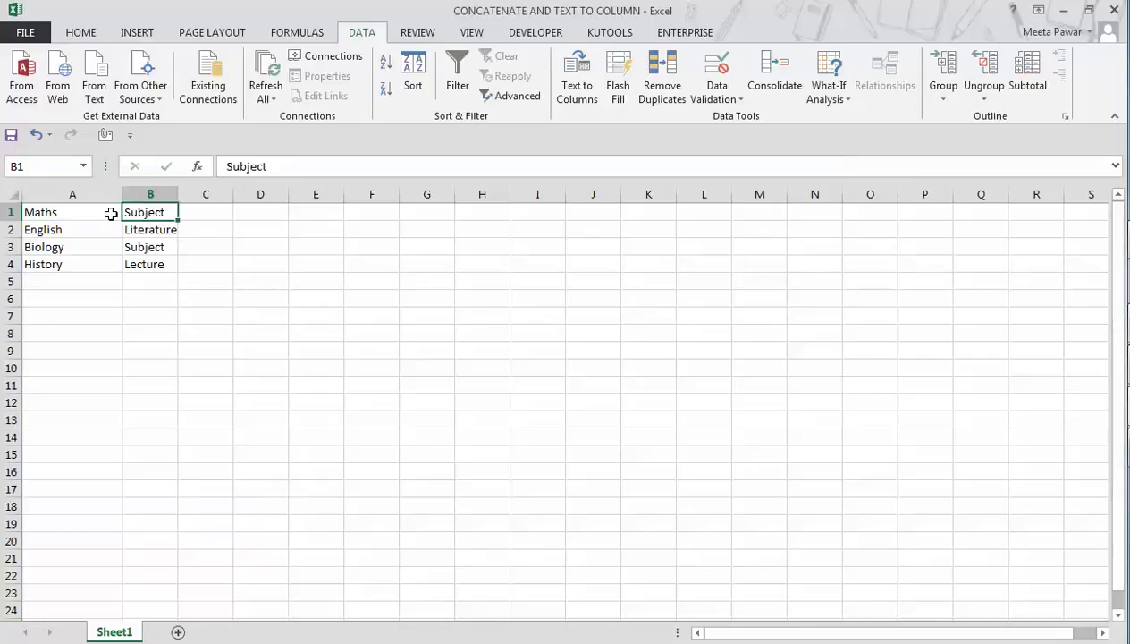
click(108, 212)
click(360, 231)
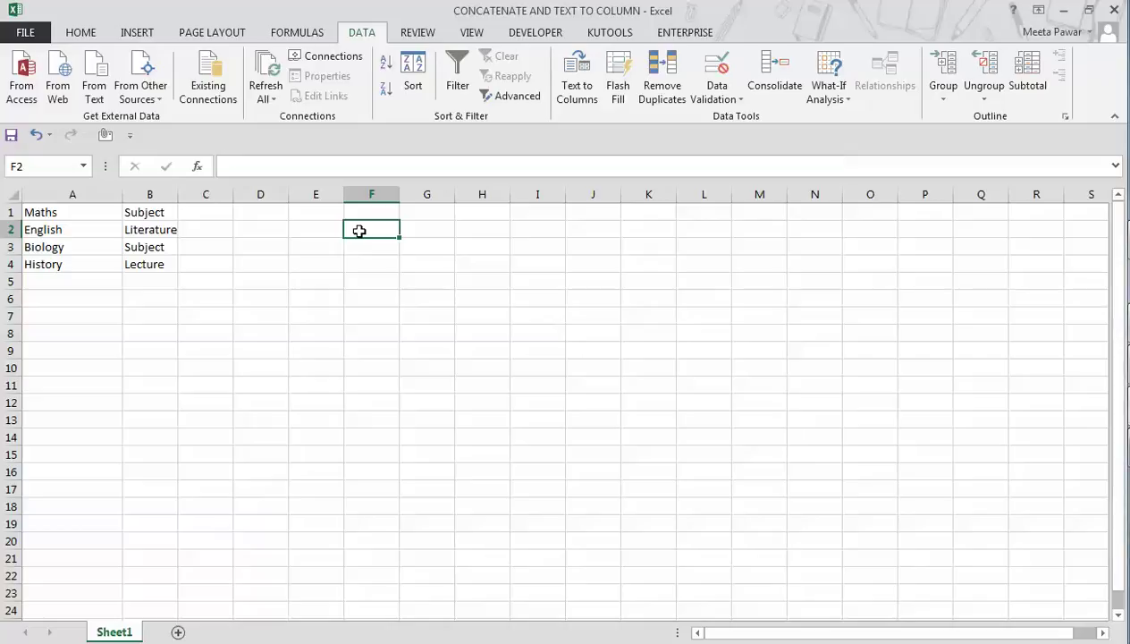
Join the texts of A1 and B4 in cell E2 with =CONCATENATE(A1;B4), and auto-fit the width of column E
click(322, 230)
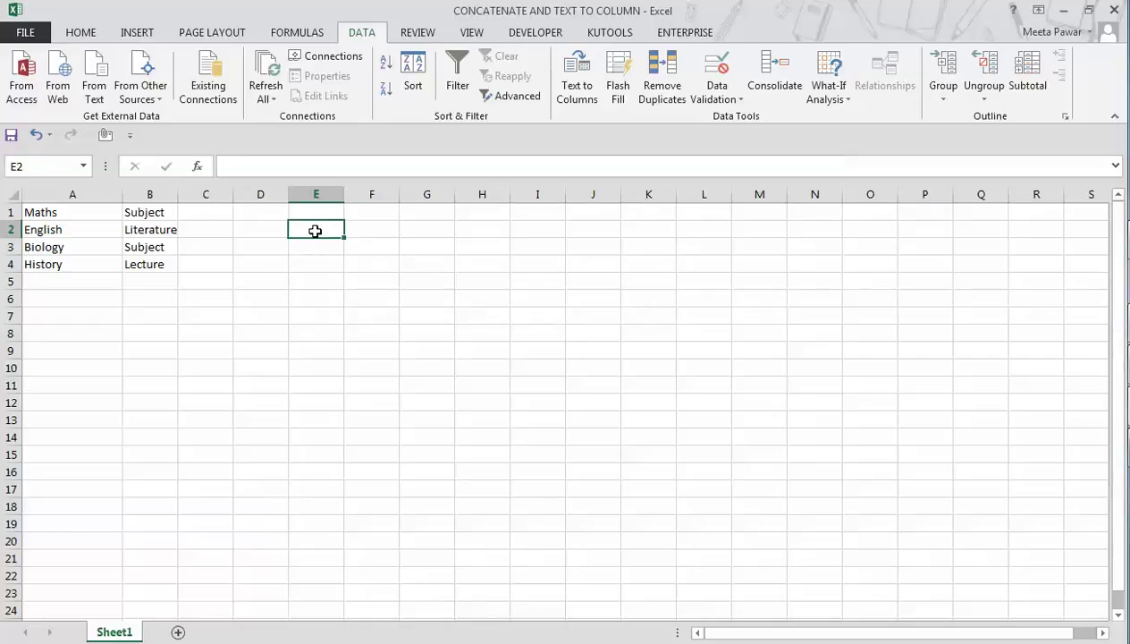
text(=)
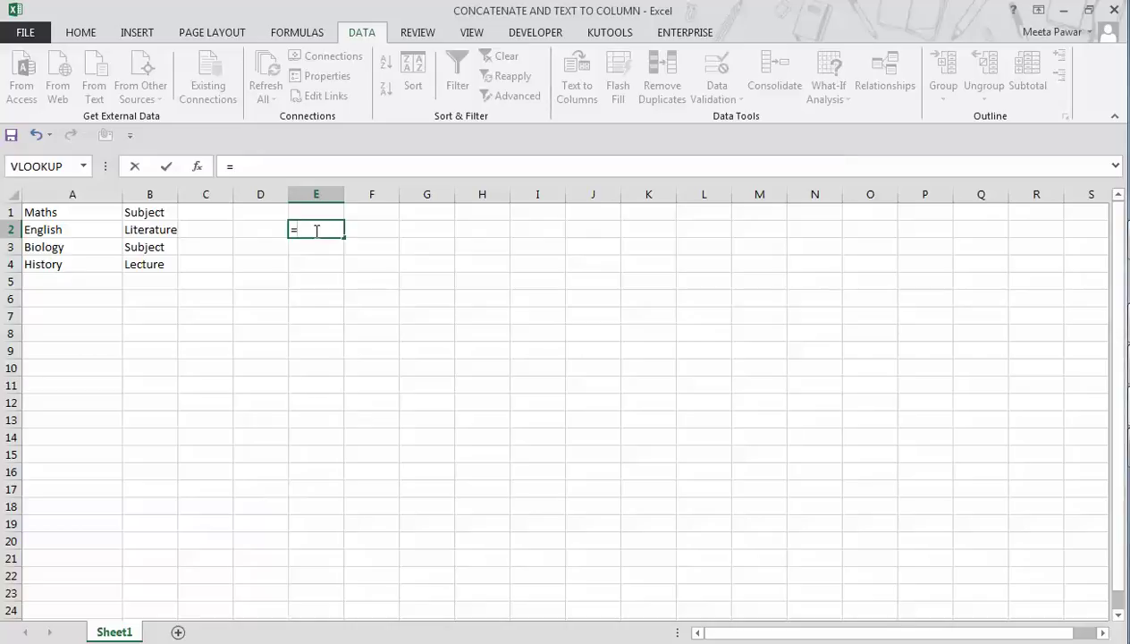
text(concaten)
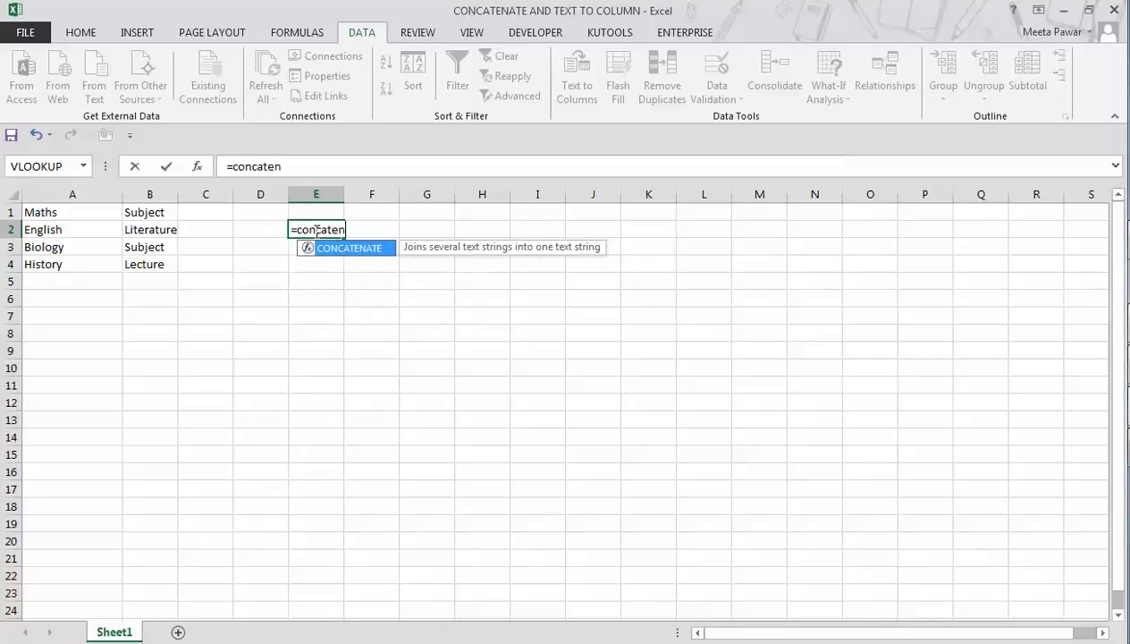
text(ate()
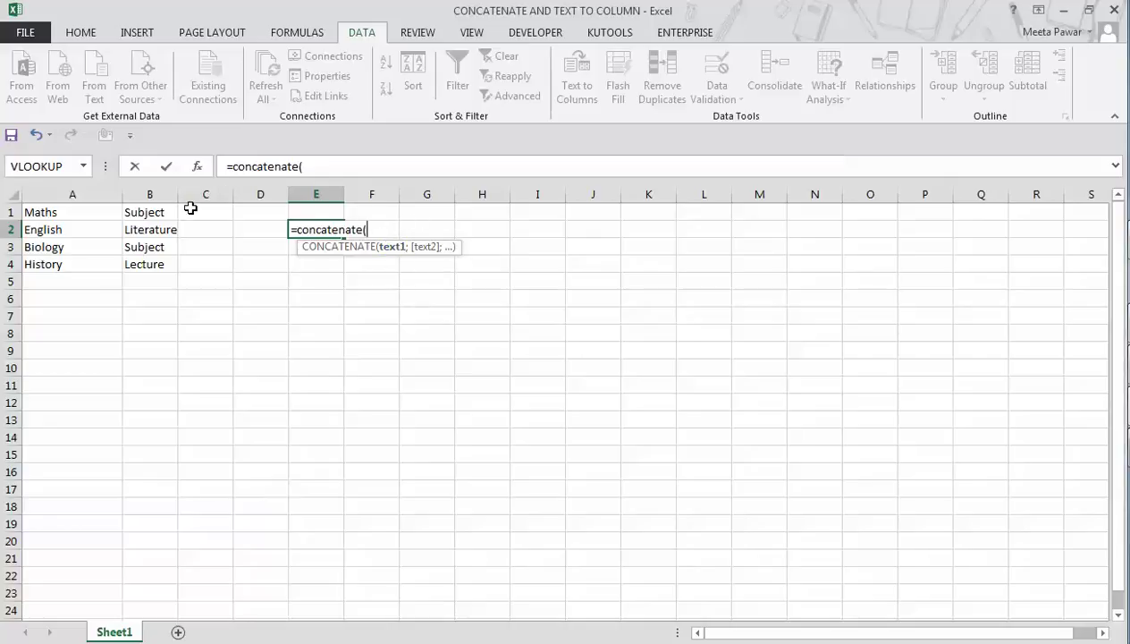
click(96, 216)
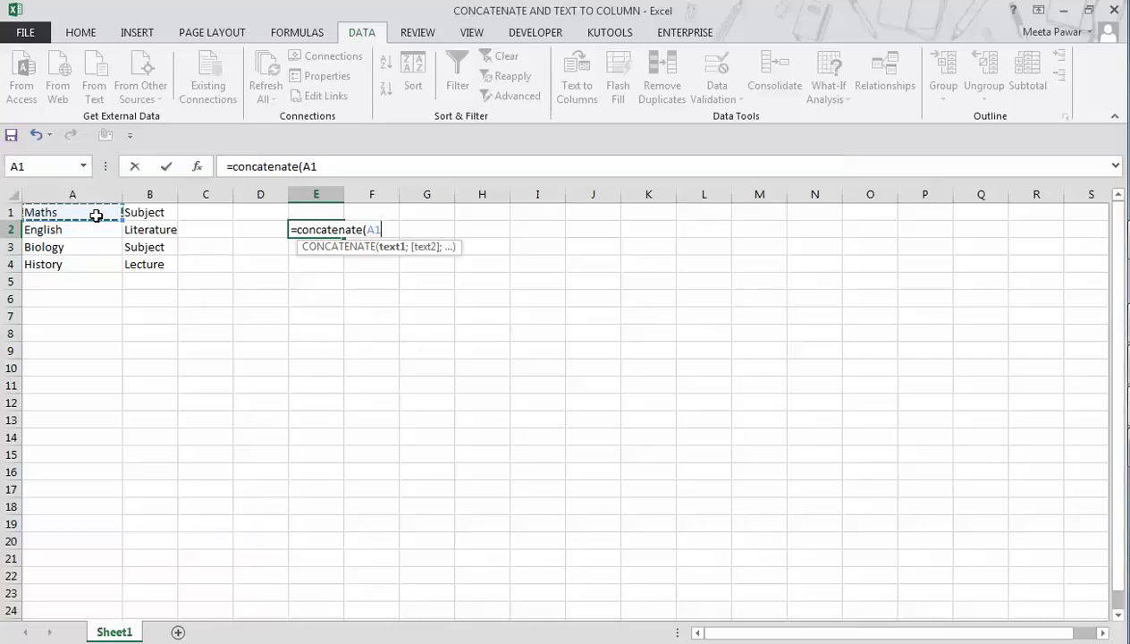
text(;)
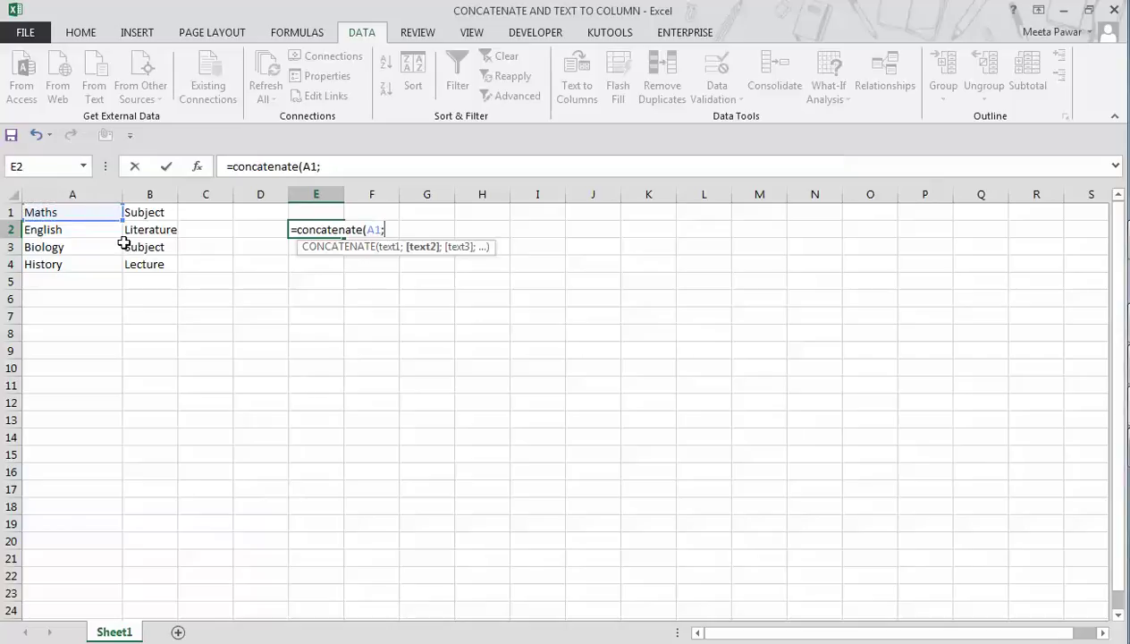
click(143, 263)
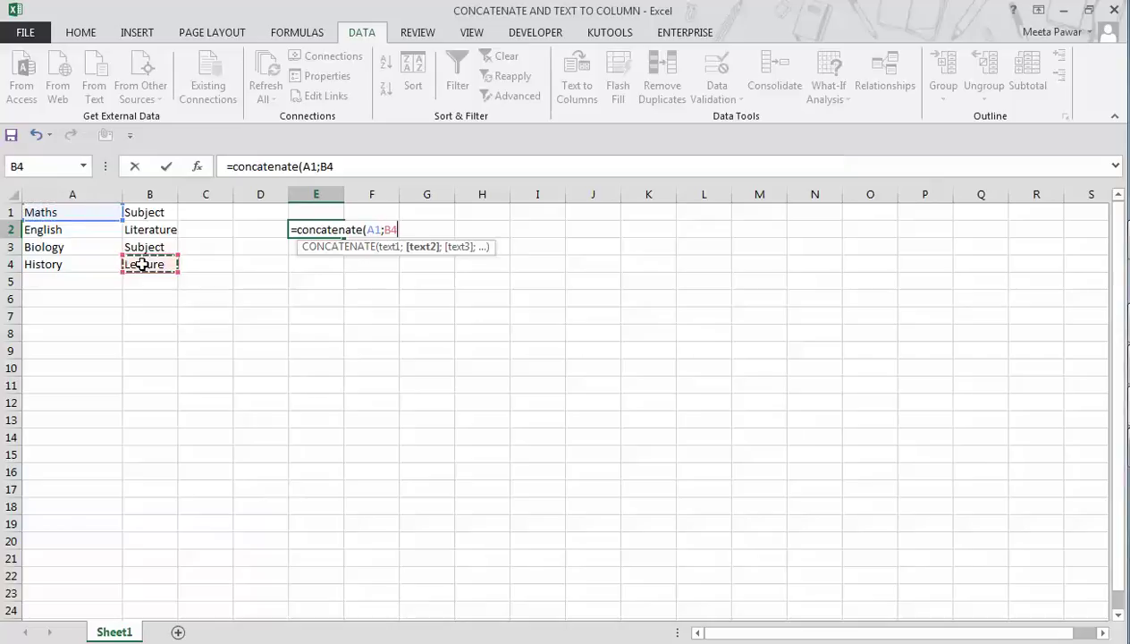
text())
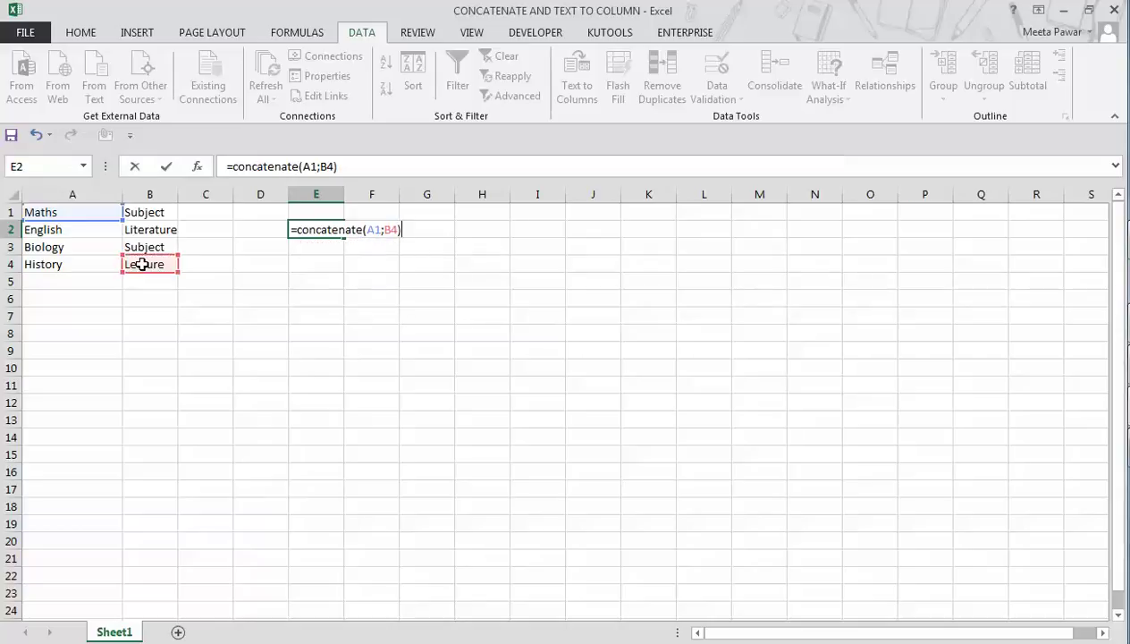
key(Return)
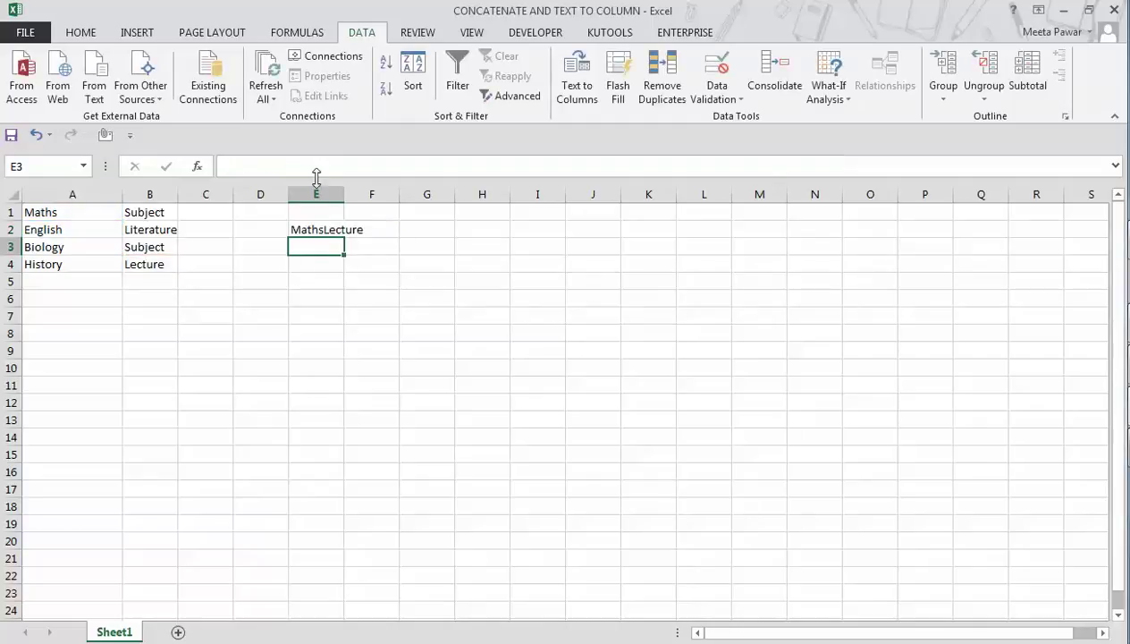
drag(344, 195, 343, 195)
double_click(343, 195)
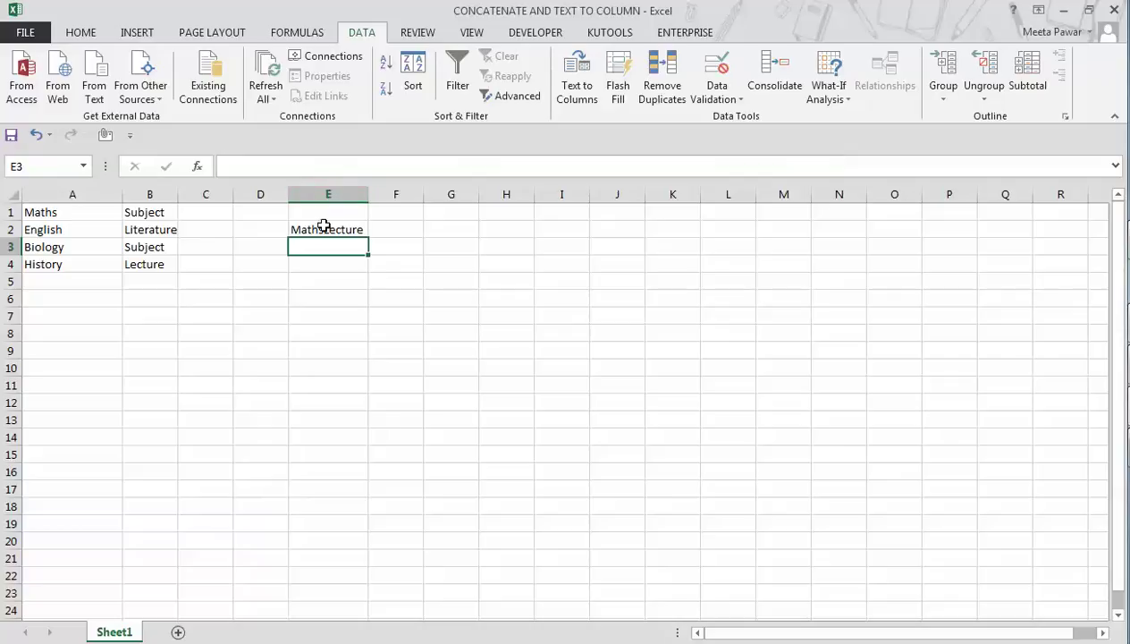
Add a space argument between the two references in cell E2's formula, making it =CONCATENATE(A1; " "; B4)
click(322, 227)
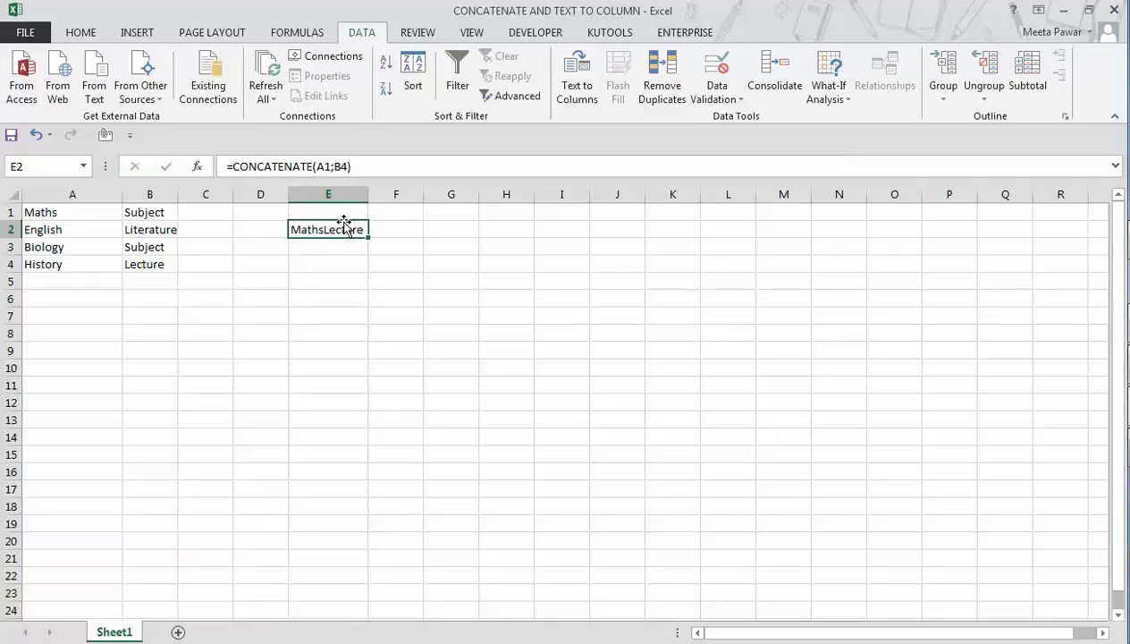
click(334, 166)
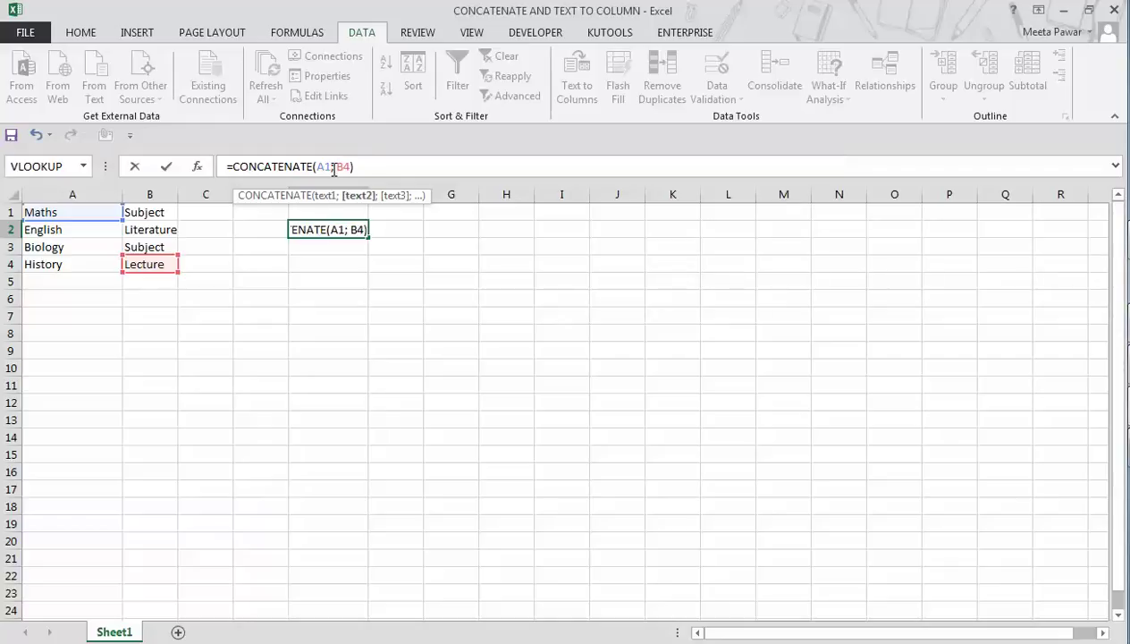
text(")
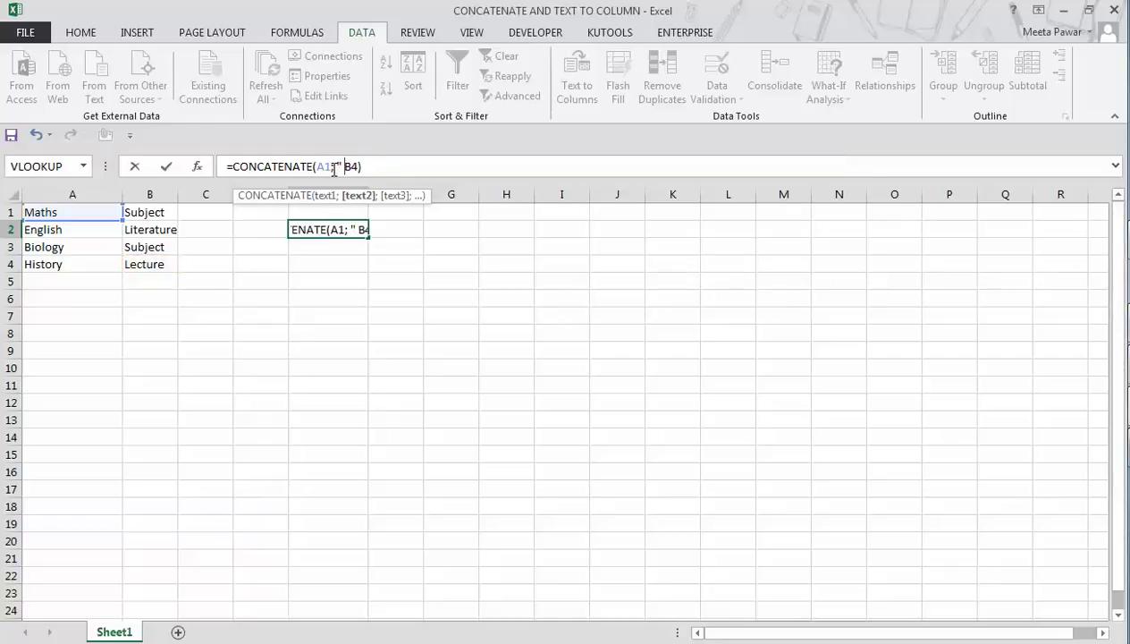
text( " )
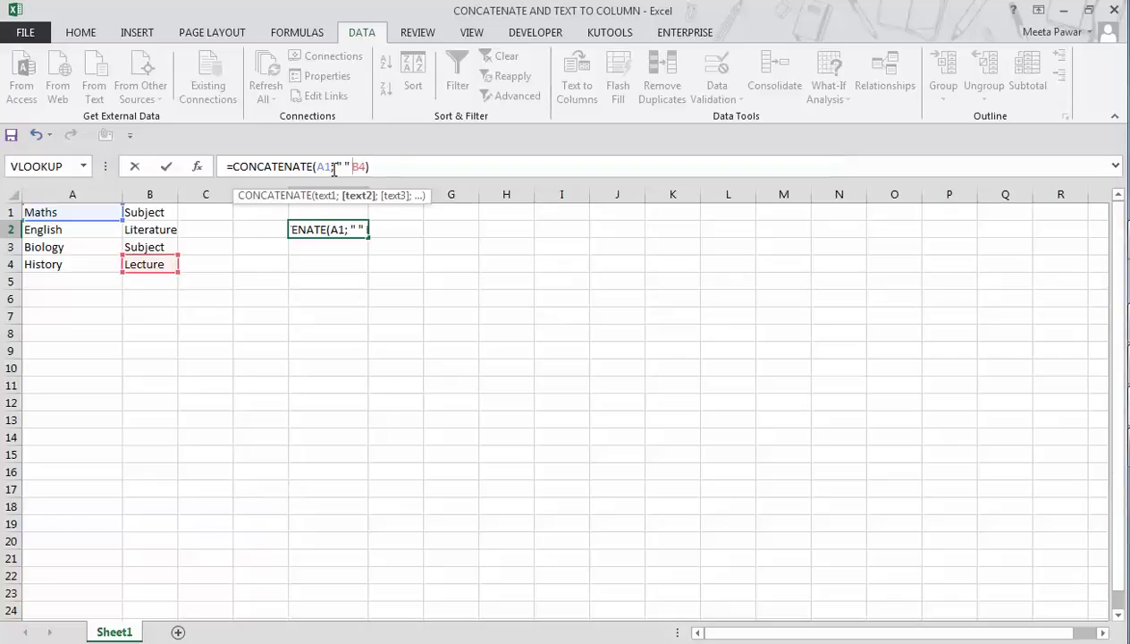
text(;)
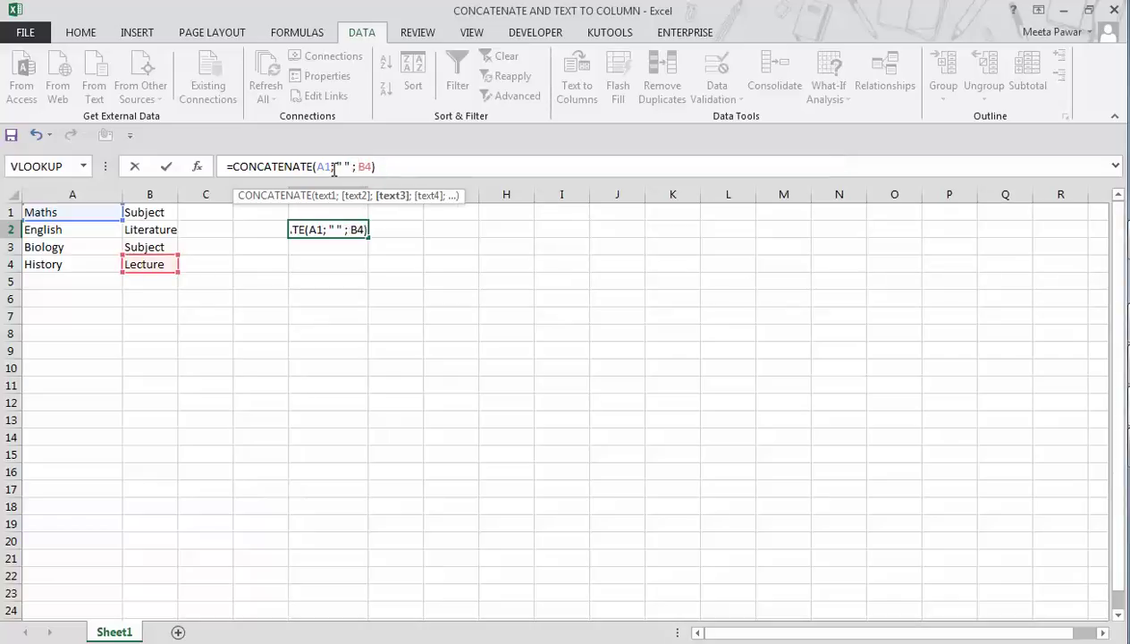
key(Return)
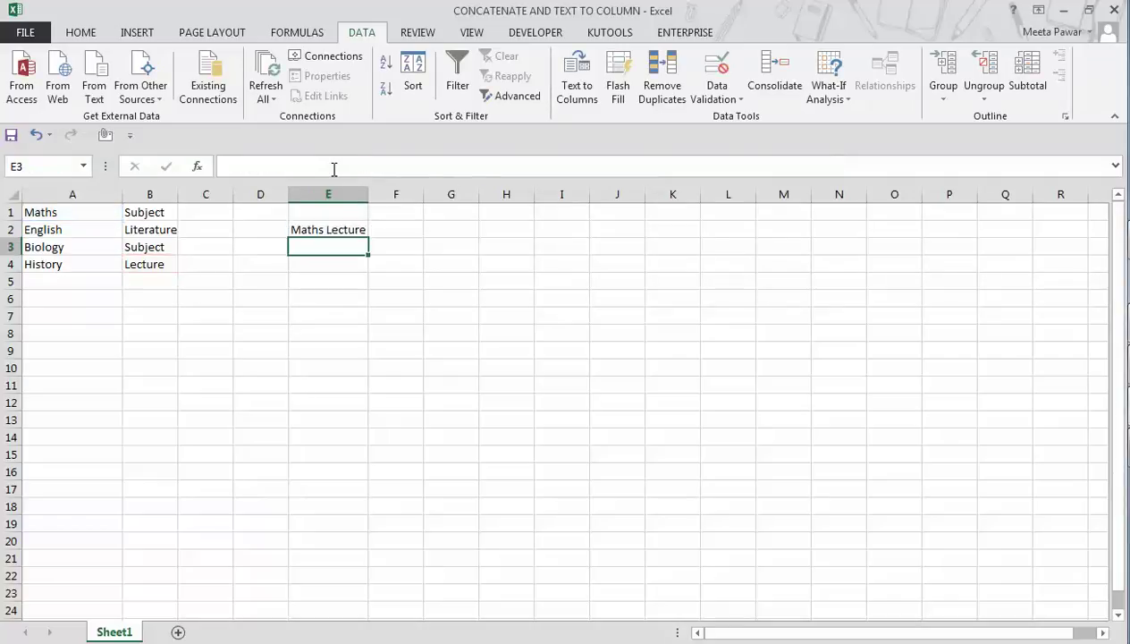
click(320, 231)
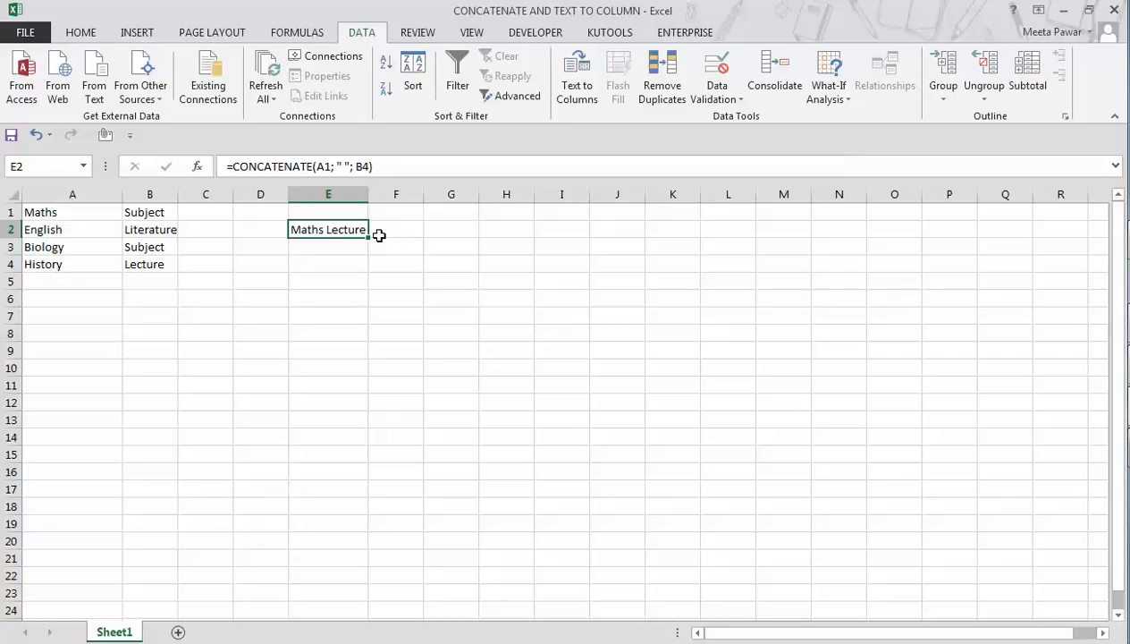
click(227, 261)
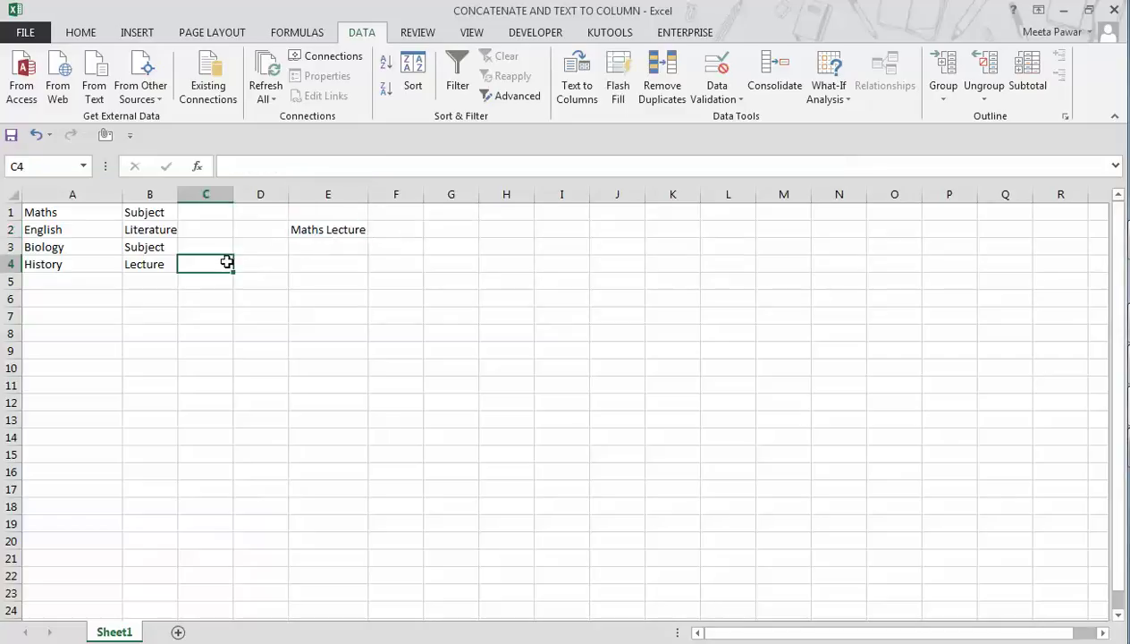